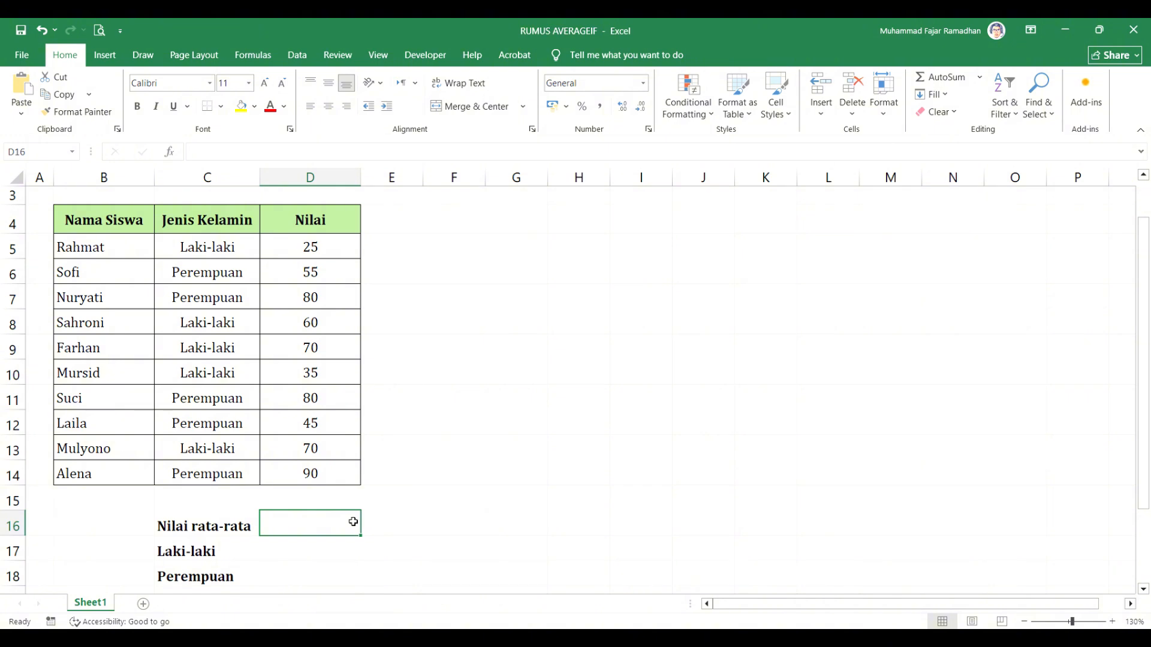
Examine the student score table, its Nilai column and the empty average cells for Laki-laki and Perempuan
drag(90, 220, 296, 473)
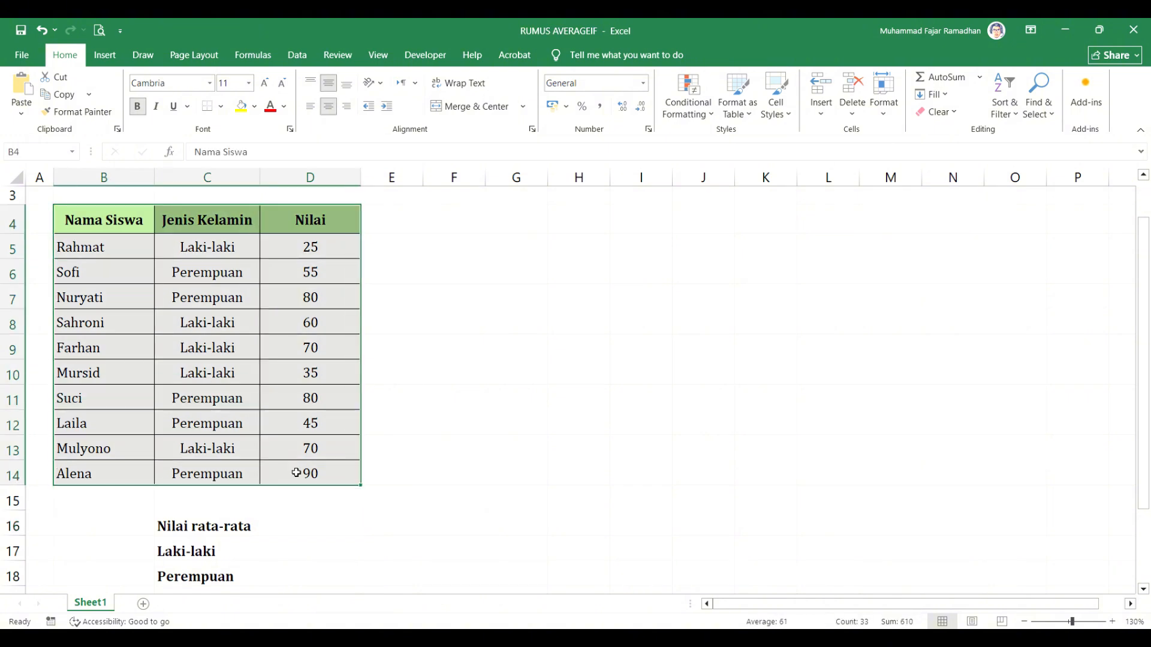
click(375, 221)
click(342, 222)
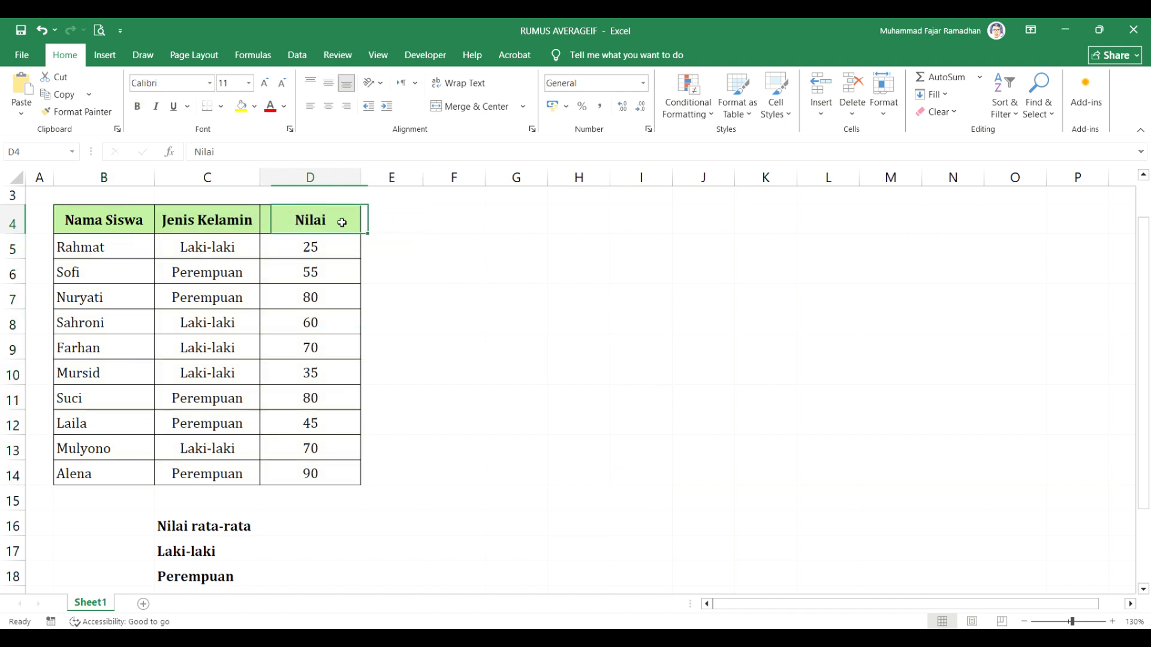
drag(342, 223, 340, 473)
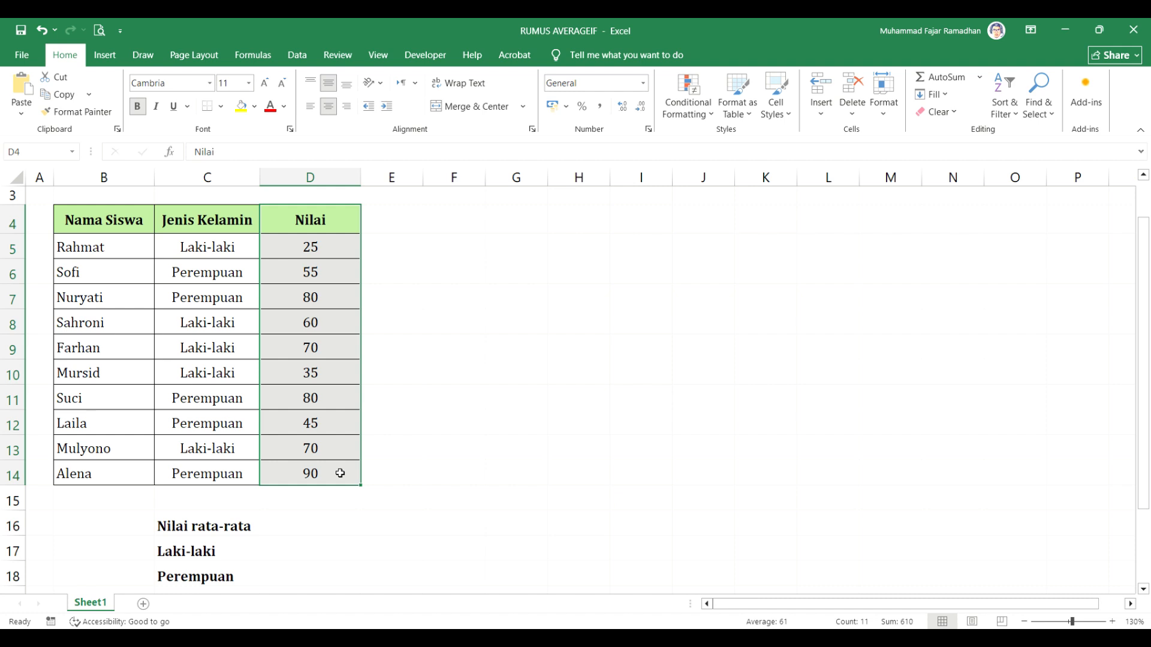
click(328, 527)
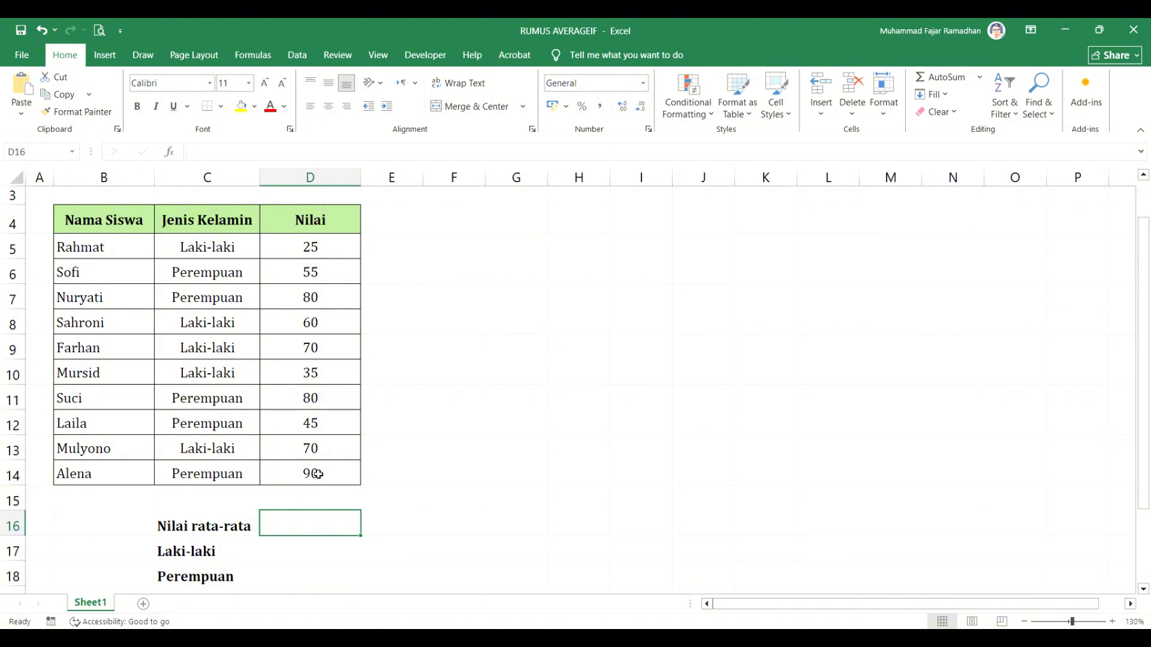
click(316, 549)
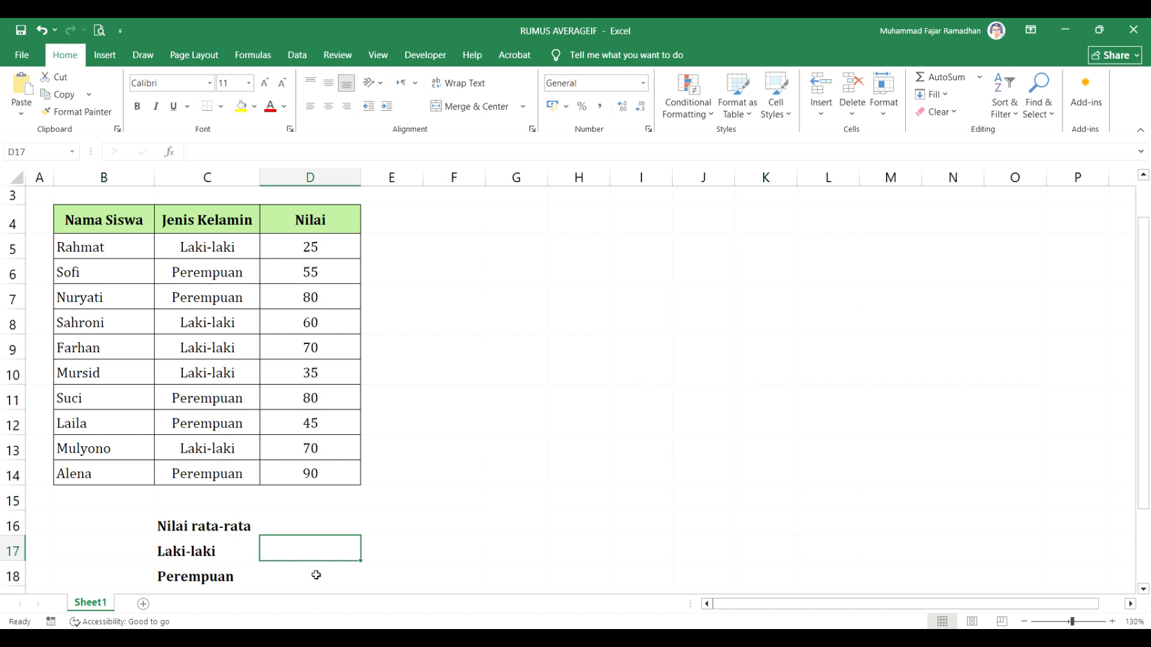
click(316, 576)
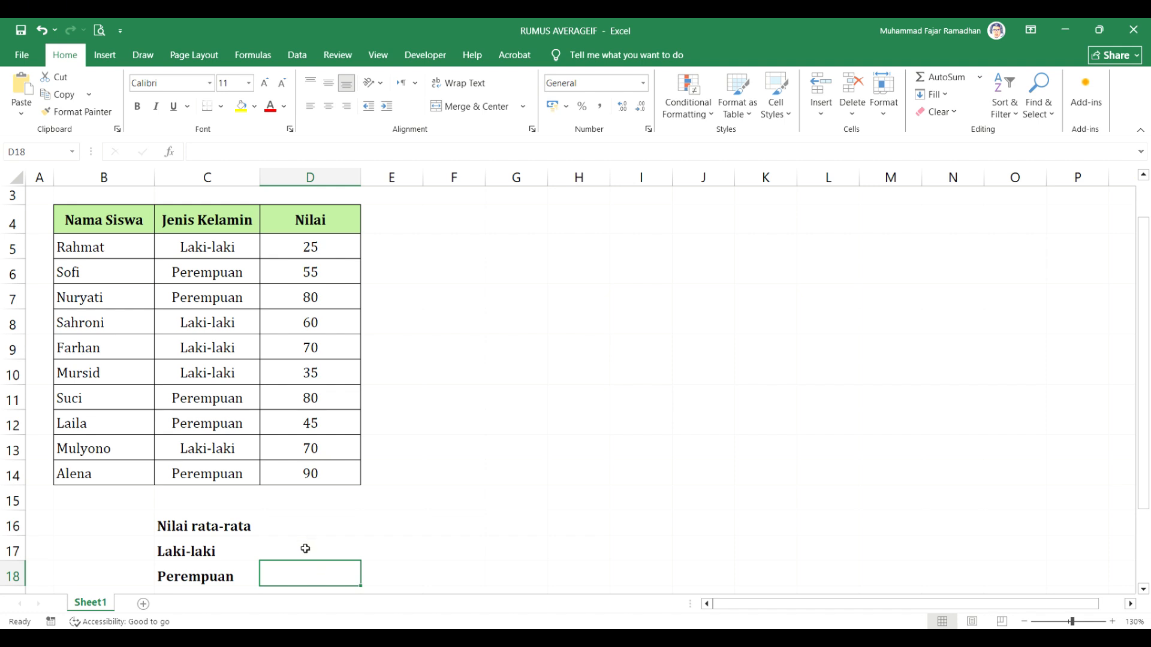
Start an AVERAGEIF formula in D17 with the Jenis Kelamin entries as absolute criteria range $C$5:$C$14
click(306, 548)
text(=)
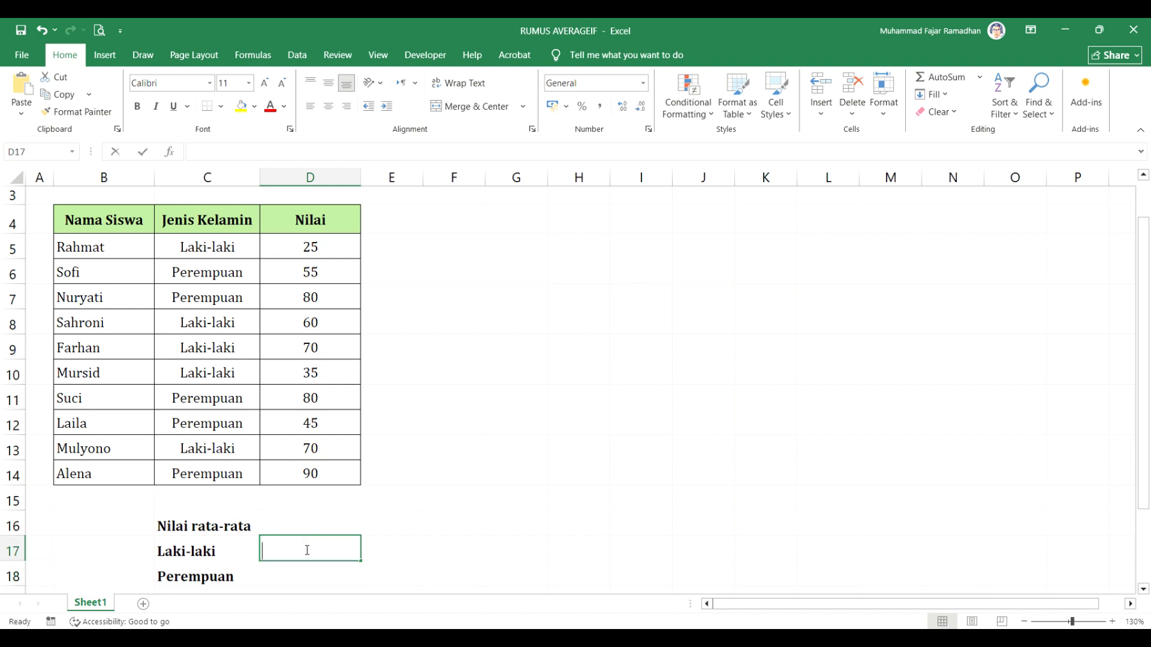
text(a)
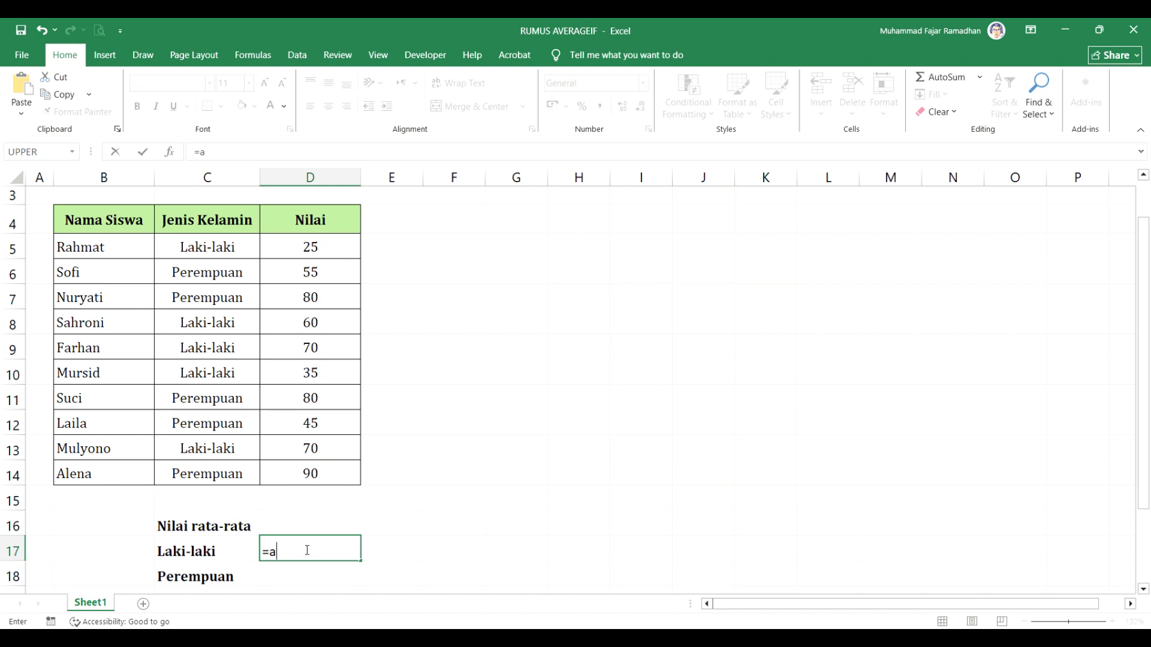
text(verageif()
drag(235, 254, 228, 477)
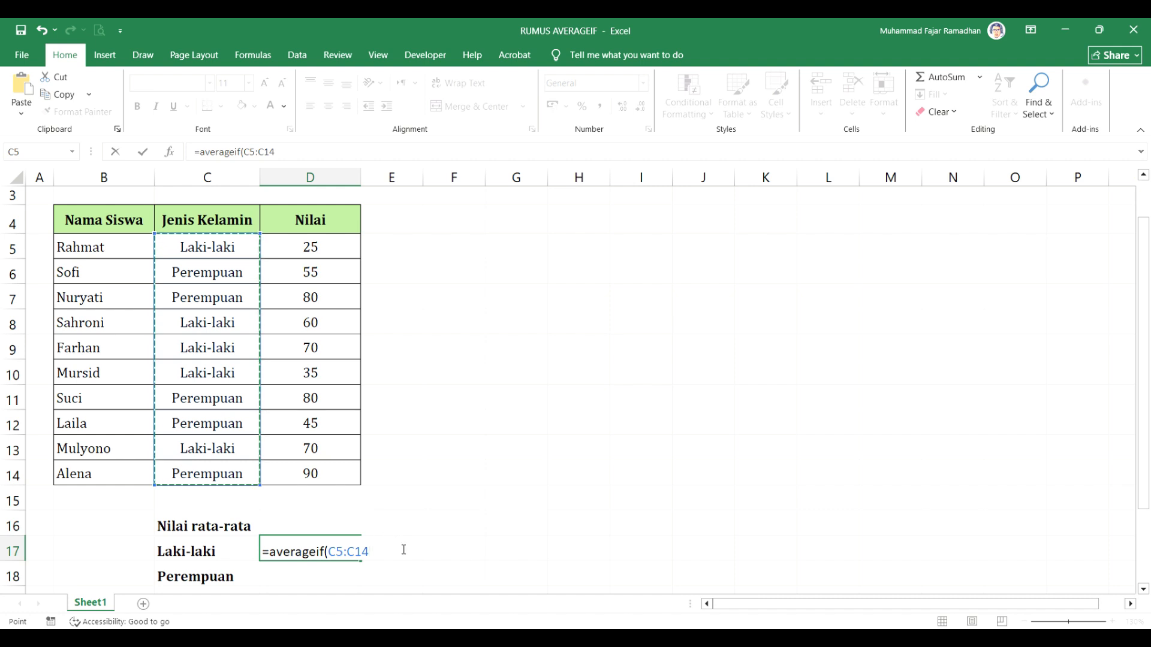
key(F4)
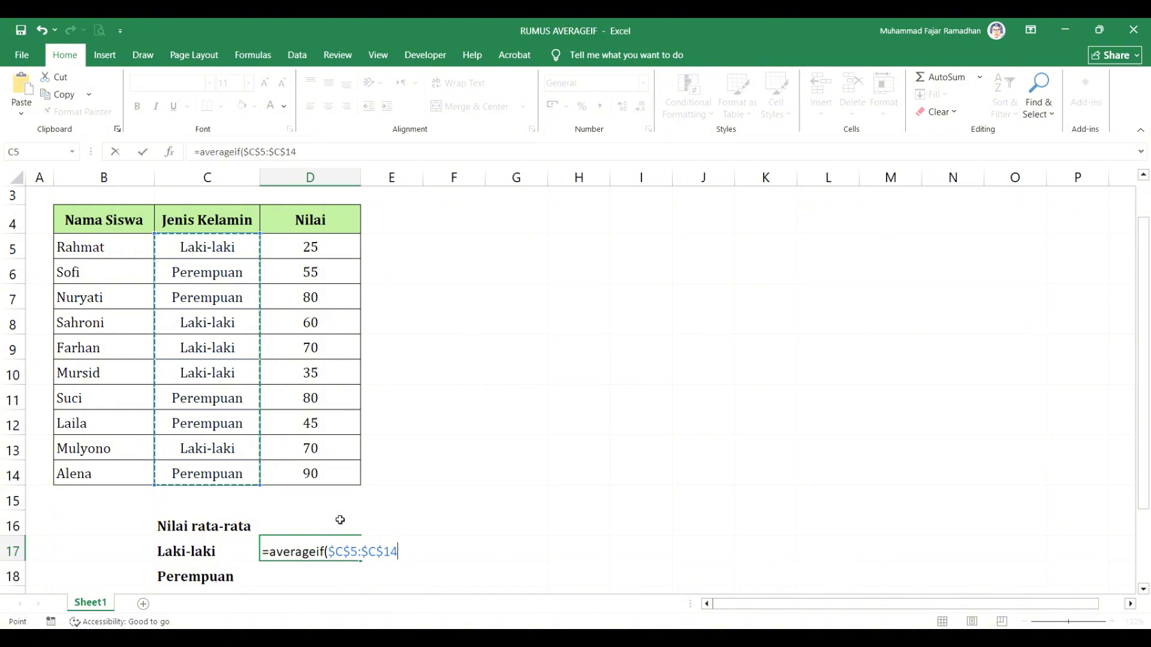
text(;)
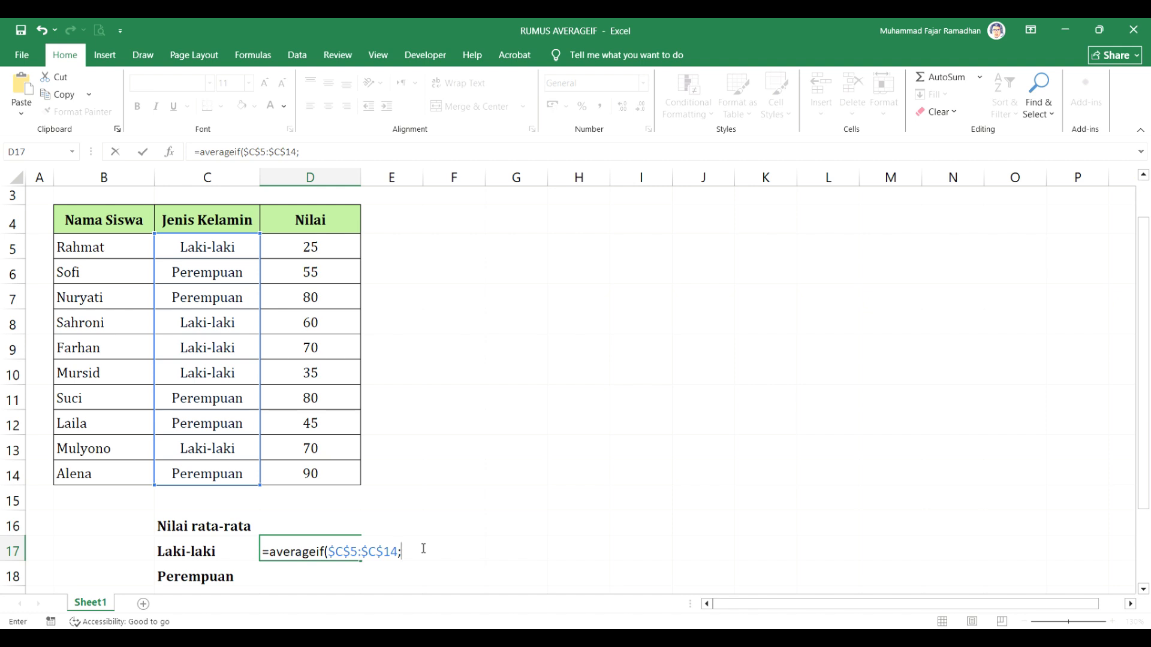
text("Laki-laki")
key(BackSpace)
key(BackSpace)
key(BackSpace)
key(BackSpace)
key(BackSpace)
key(BackSpace)
key(BackSpace)
key(BackSpace)
key(BackSpace)
key(BackSpace)
key(BackSpace)
Complete the D17 formula with C17 as the criterion and $D$5:$D$14 as the absolute average range
click(235, 552)
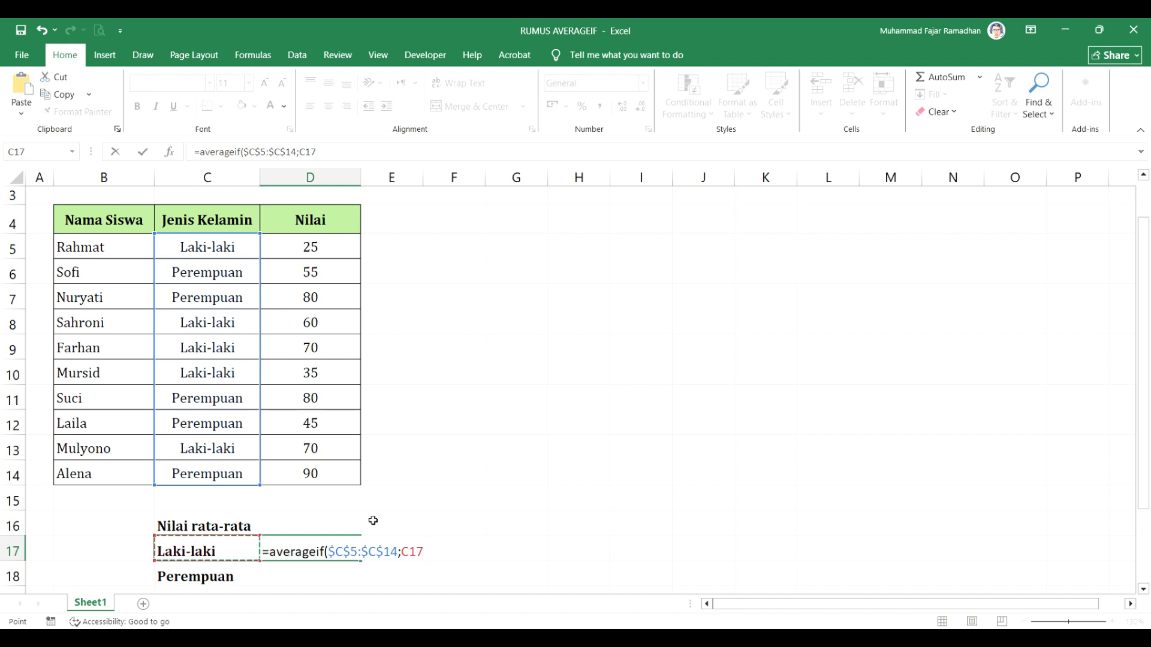
text(;)
drag(318, 251, 321, 472)
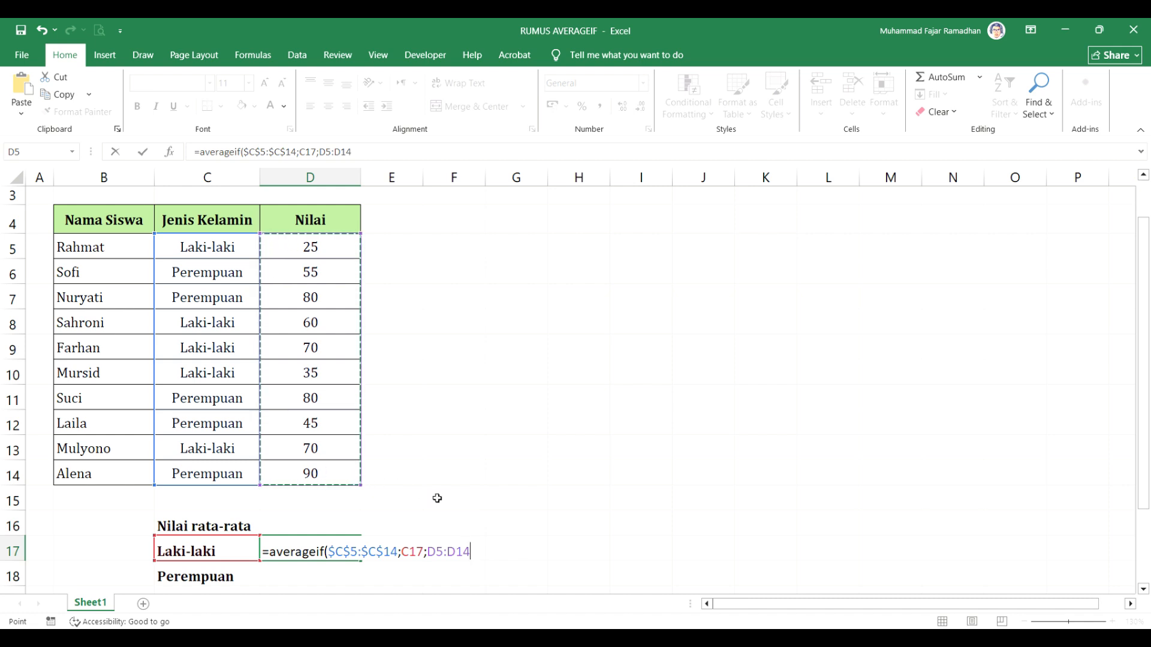
key(F4)
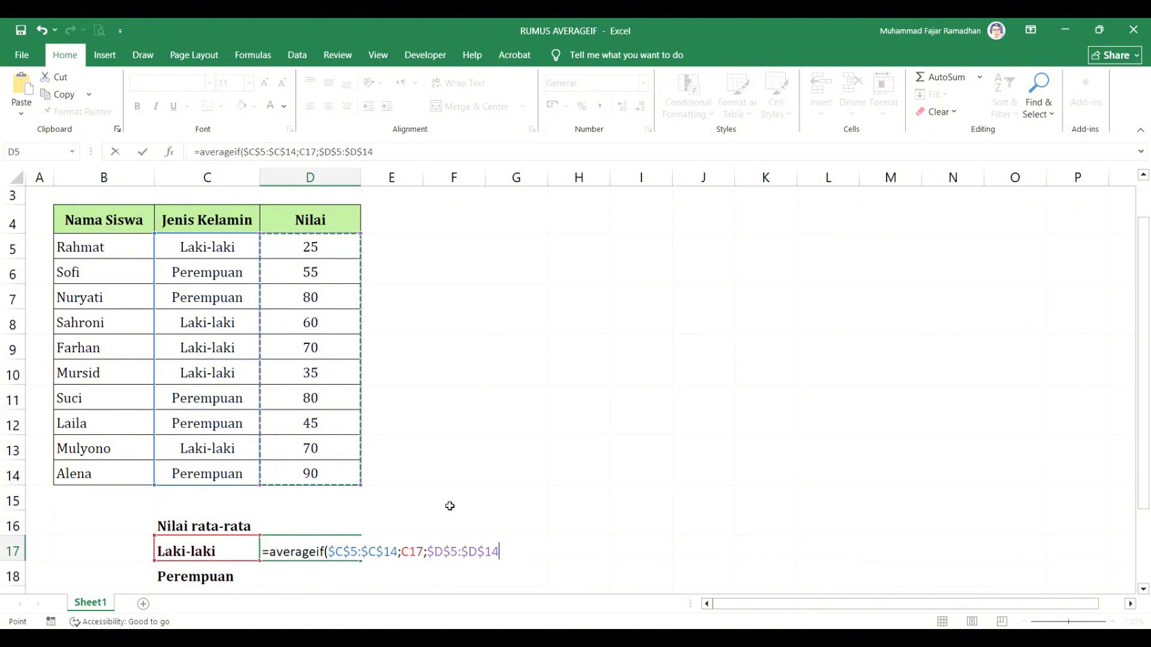
text())
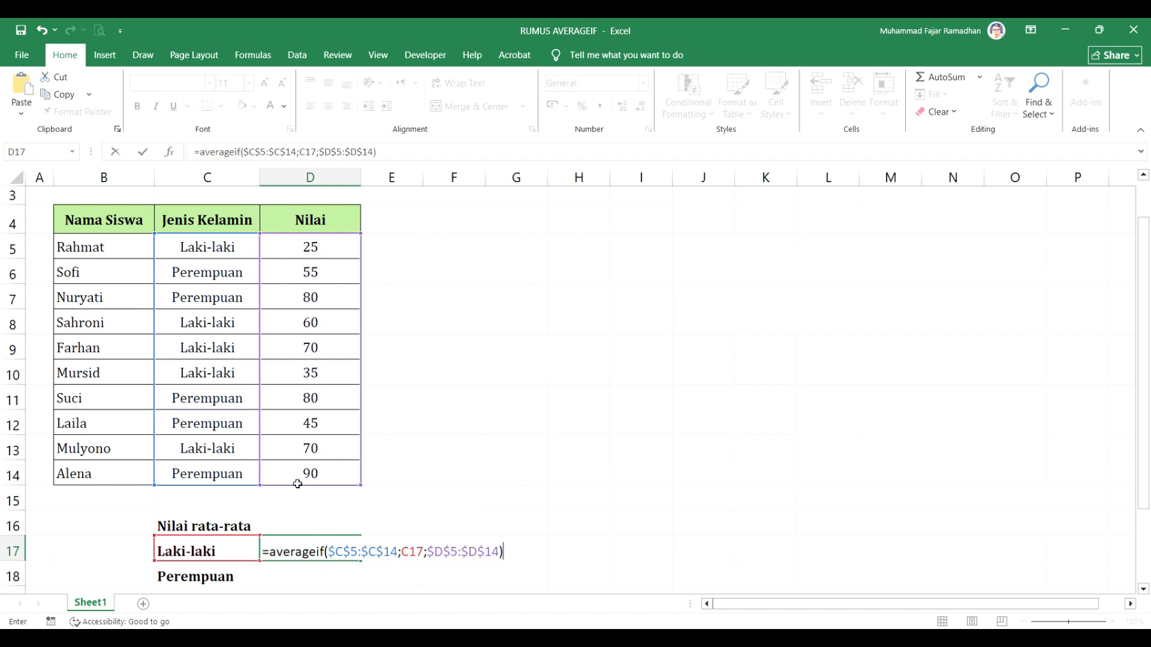
key(Return)
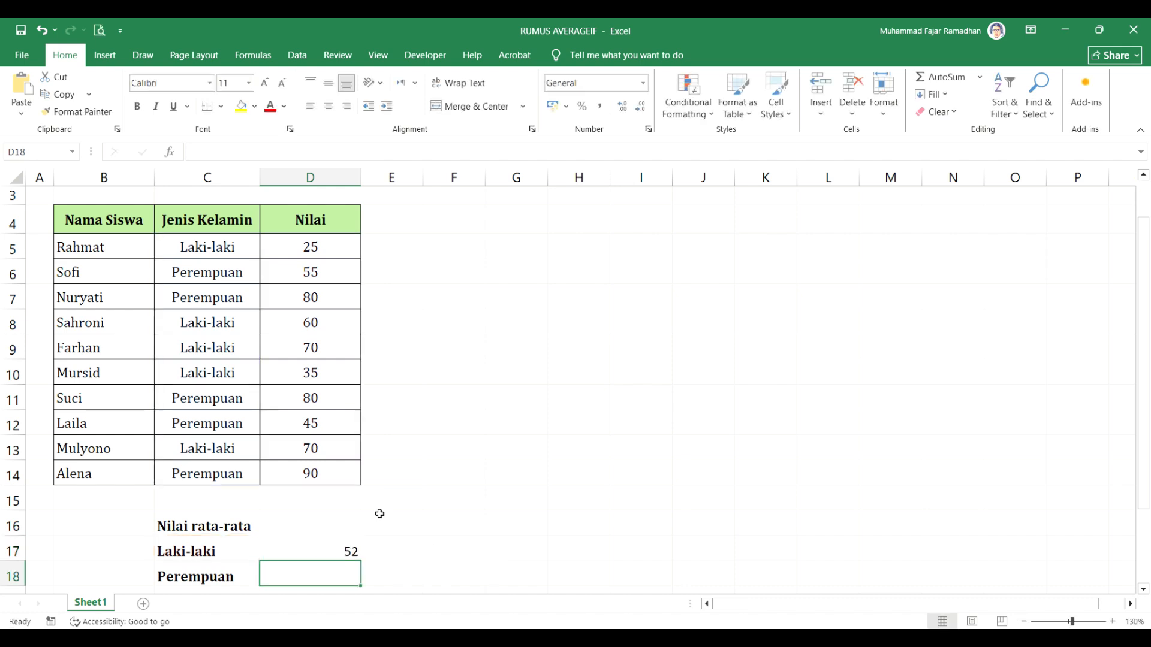
Fill the AVERAGEIF formula from D17 down to D18 for the Perempuan average
click(360, 554)
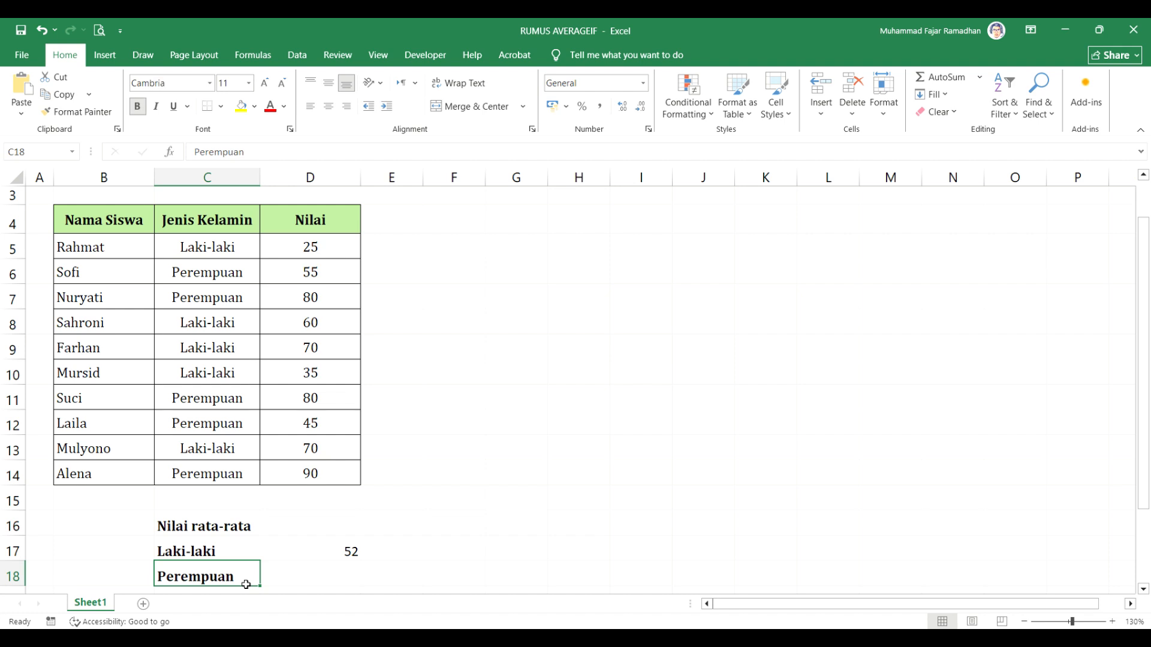
click(324, 574)
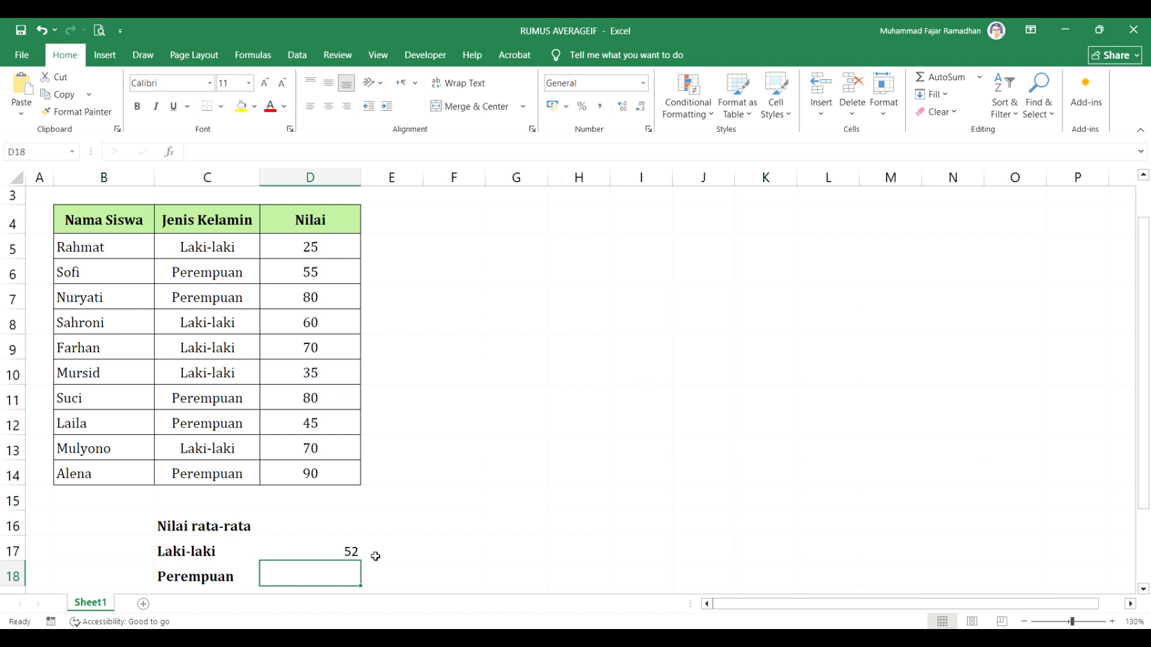
click(338, 555)
drag(361, 561, 365, 577)
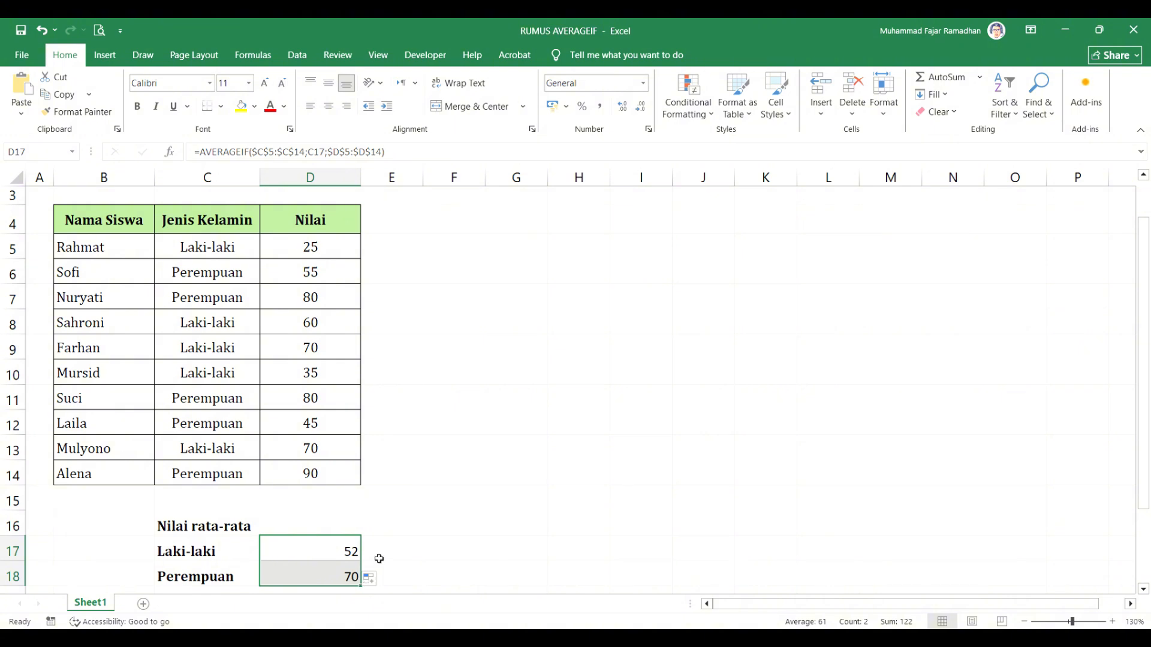
Inspect the copied AVERAGEIF formula in D18 and the gender labels used as criteria in C17:C18
double_click(343, 578)
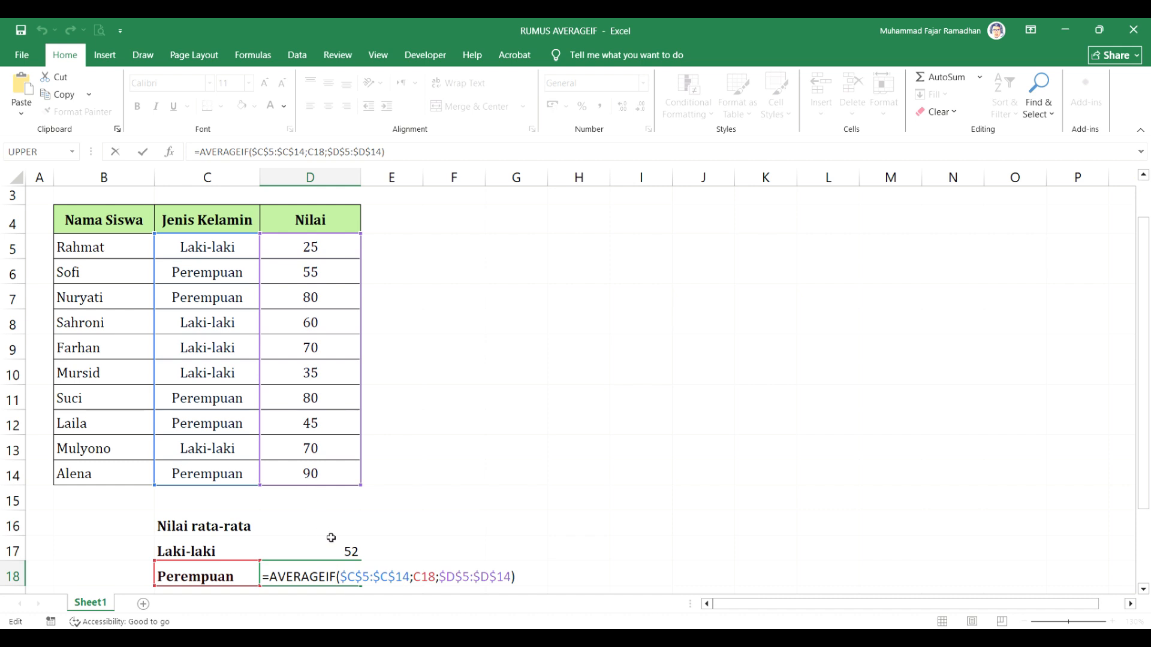
click(375, 531)
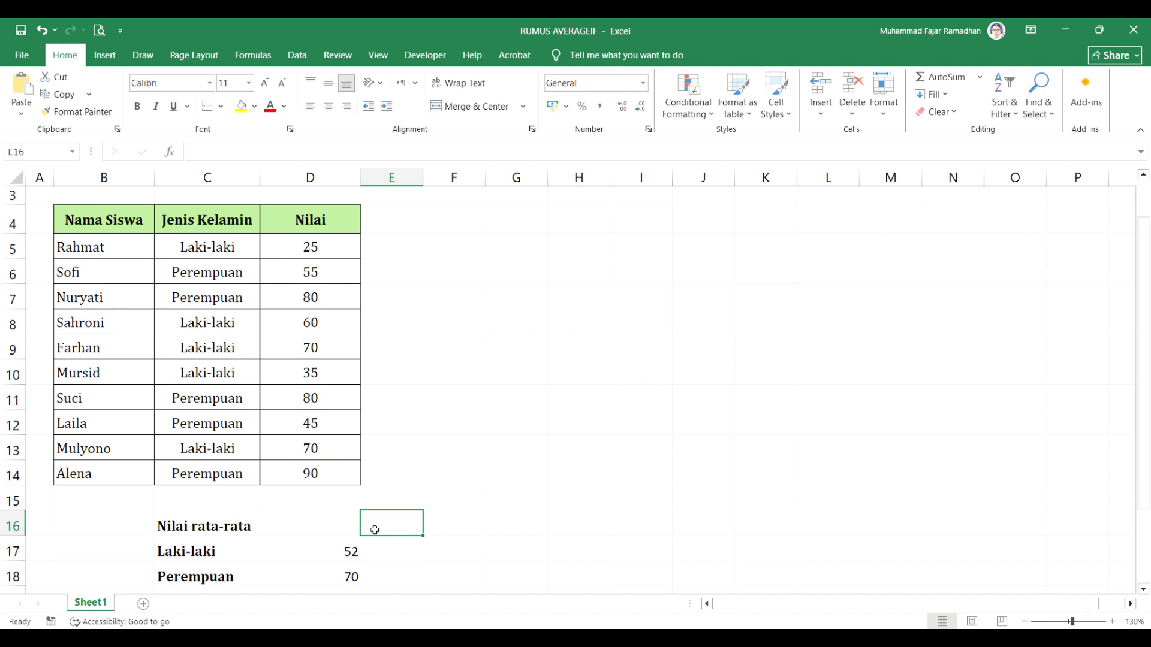
drag(226, 544, 226, 576)
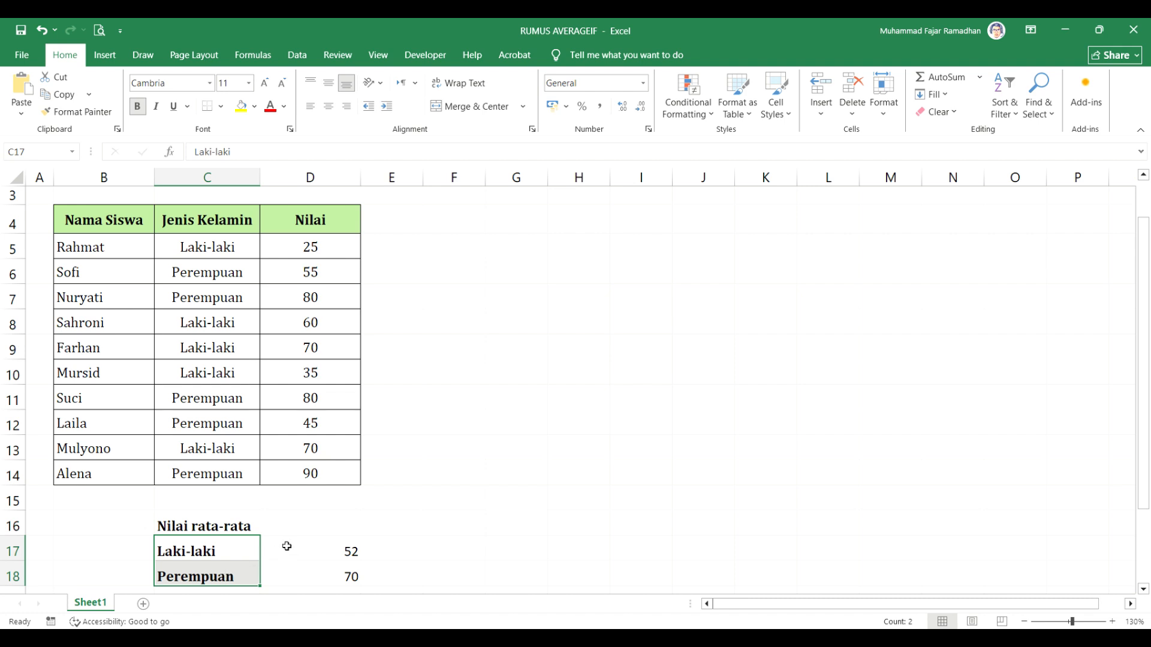
click(314, 527)
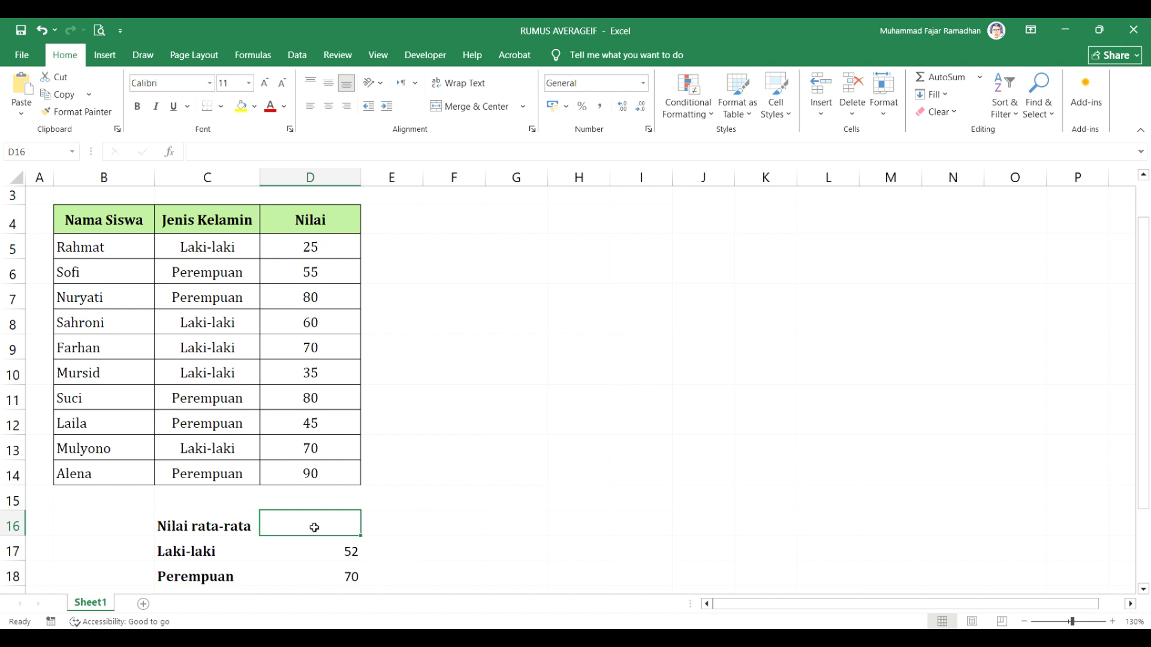
Change the criterion label in C17 to Lakilaki by removing its hyphen
click(255, 550)
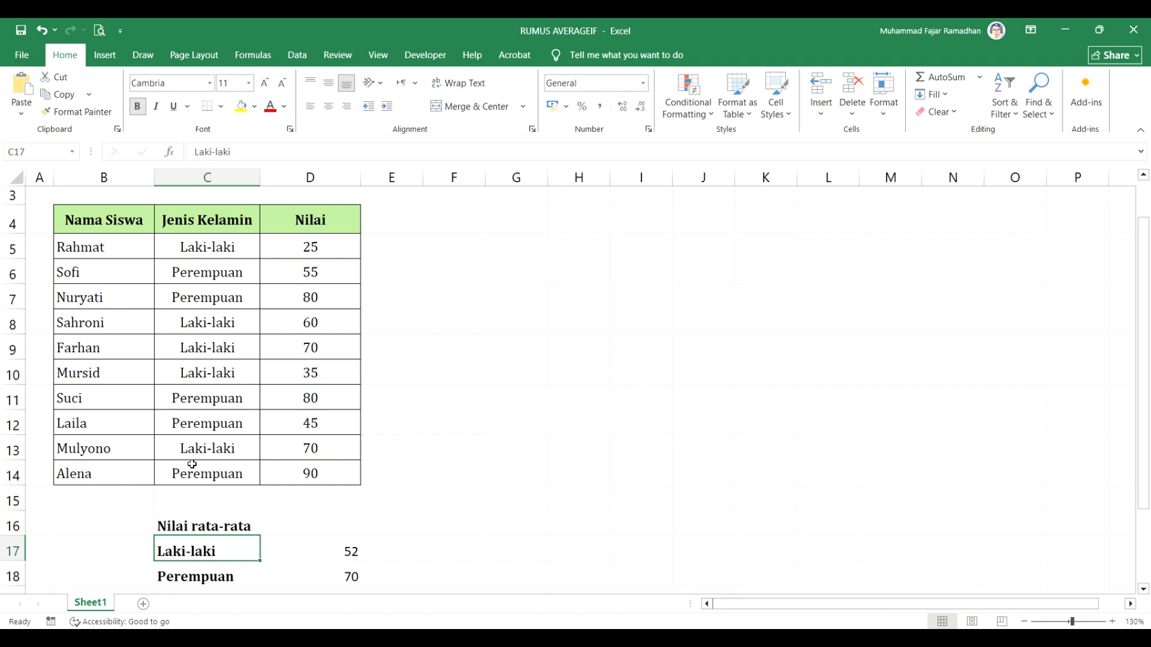
double_click(196, 558)
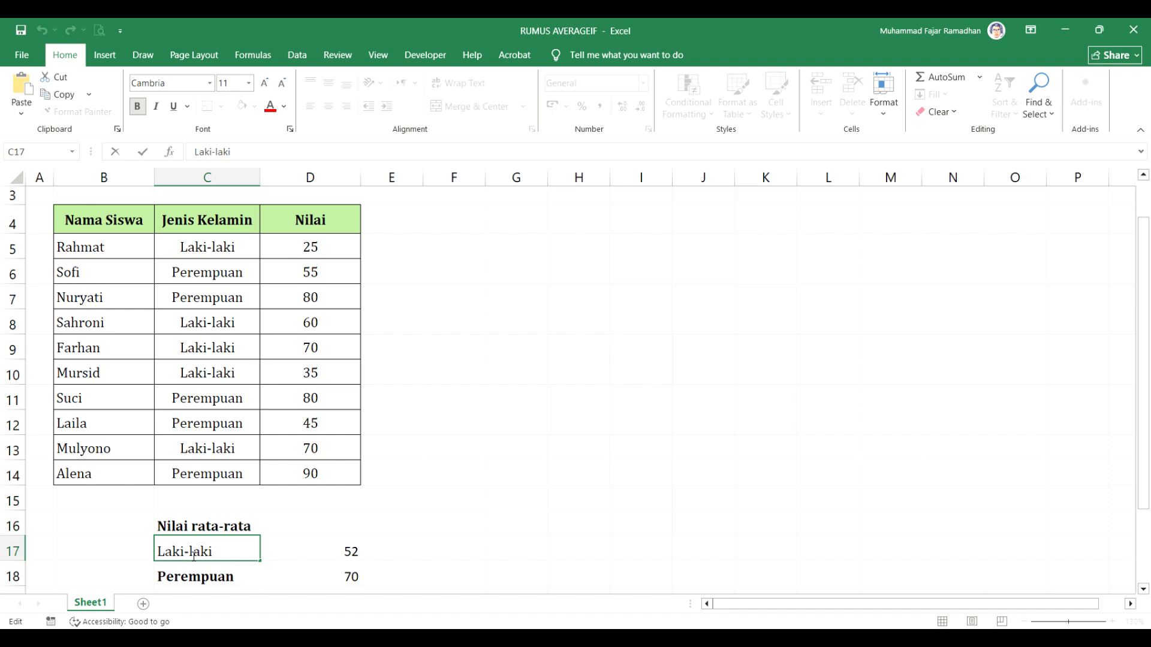
key(BackSpace)
key(Return)
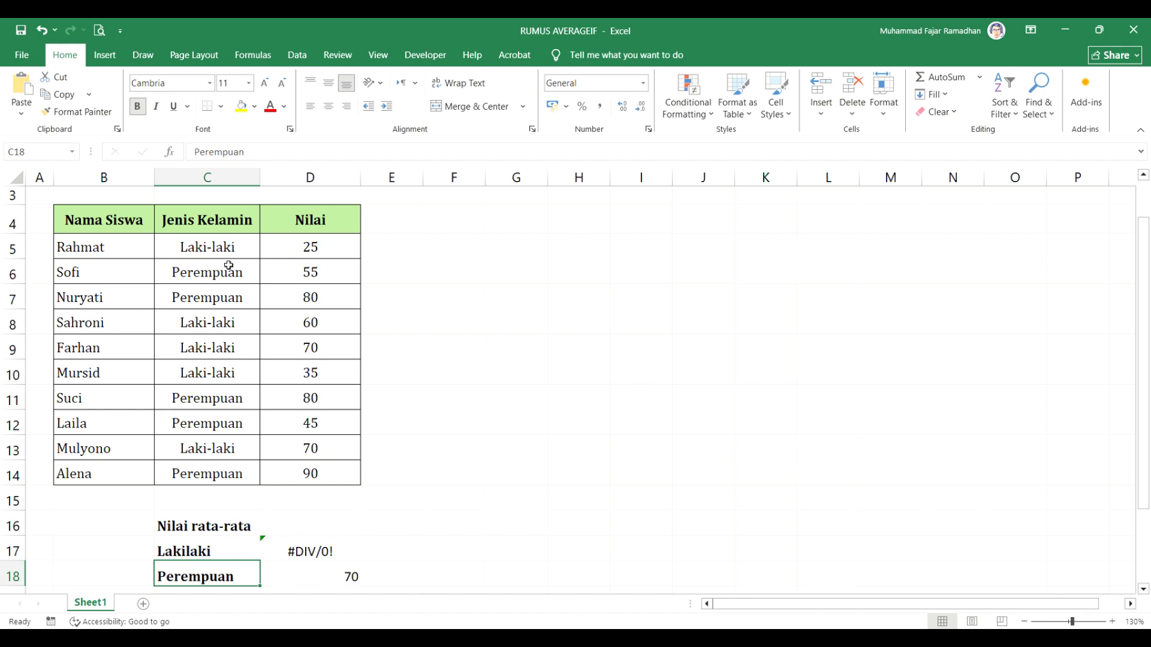
Compare the C17 label with the Jenis Kelamin entries and restore its hyphen so it reads Laki-laki
drag(228, 249, 240, 472)
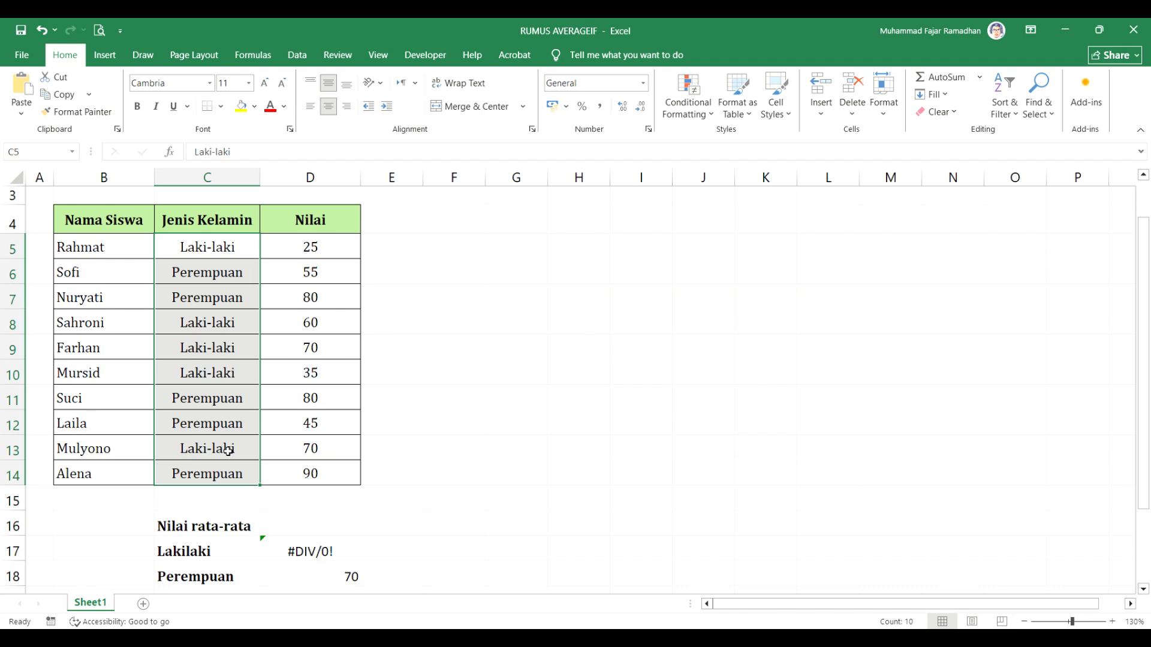
click(228, 451)
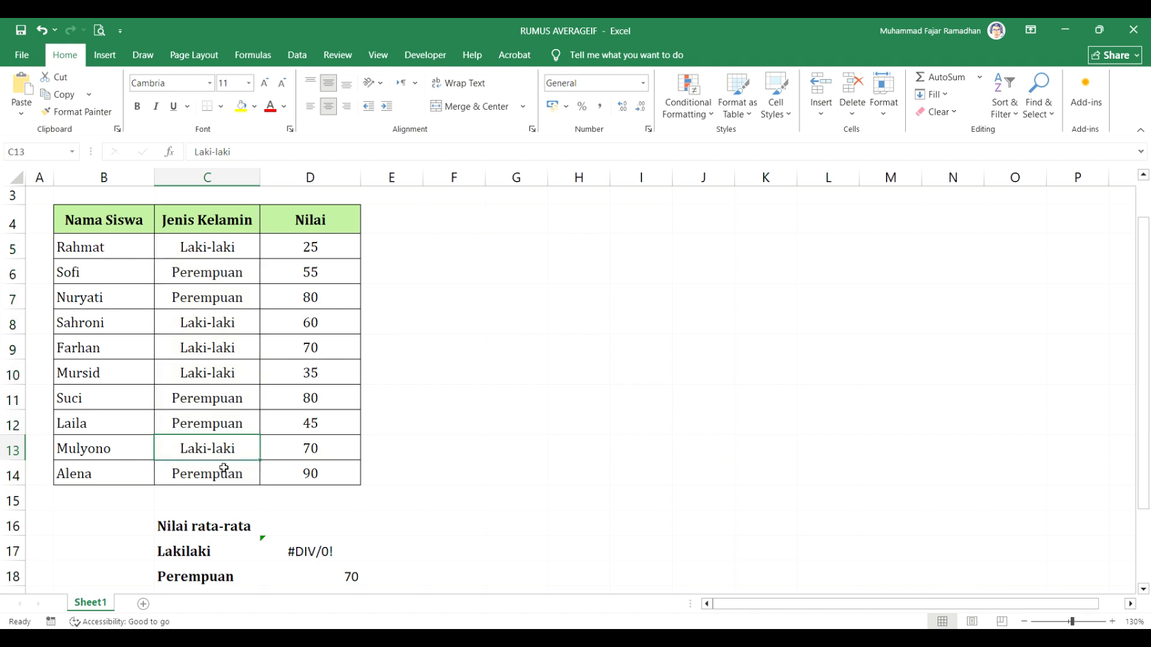
double_click(193, 552)
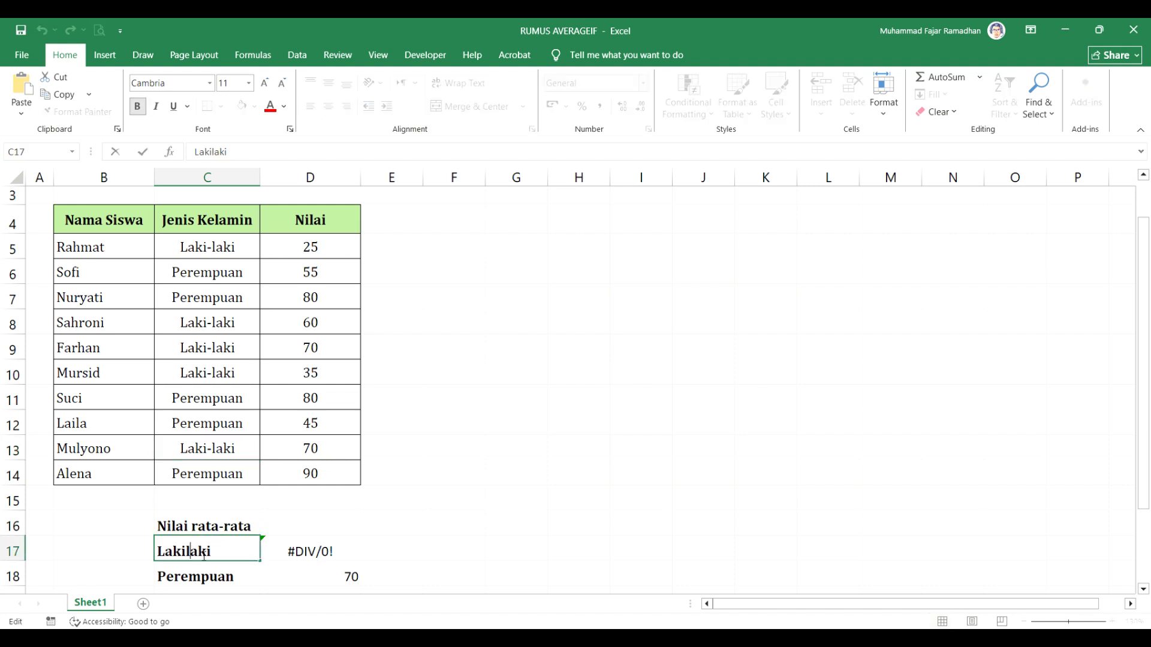
text(-)
key(Return)
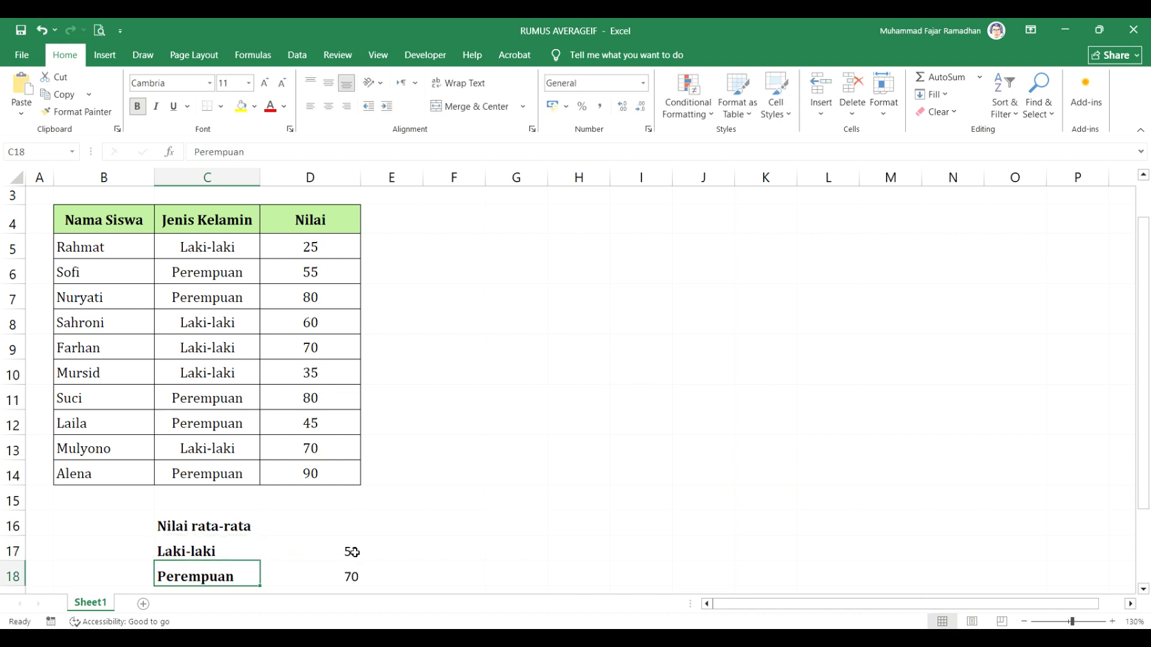